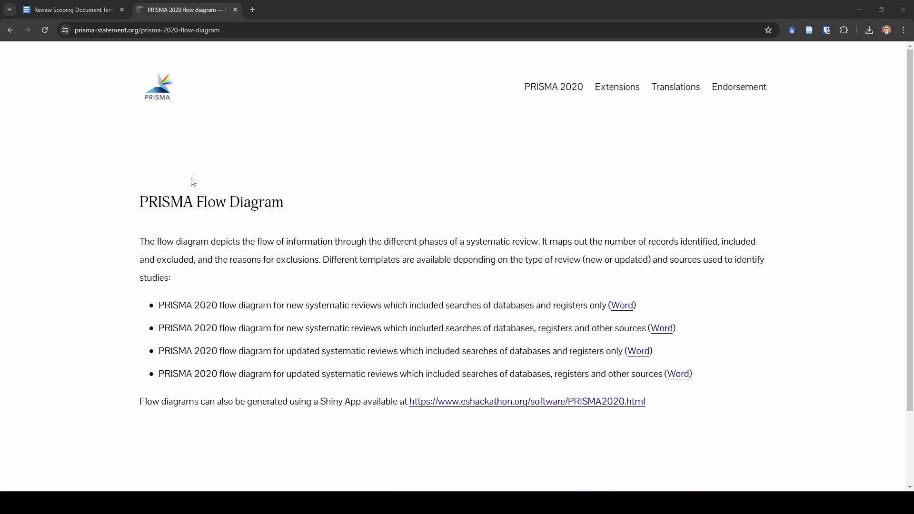
Download the databases-and-registers-only flow diagram template and open it in Word with editing enabled
{"action": "left_click", "coordinate": [616, 309]}
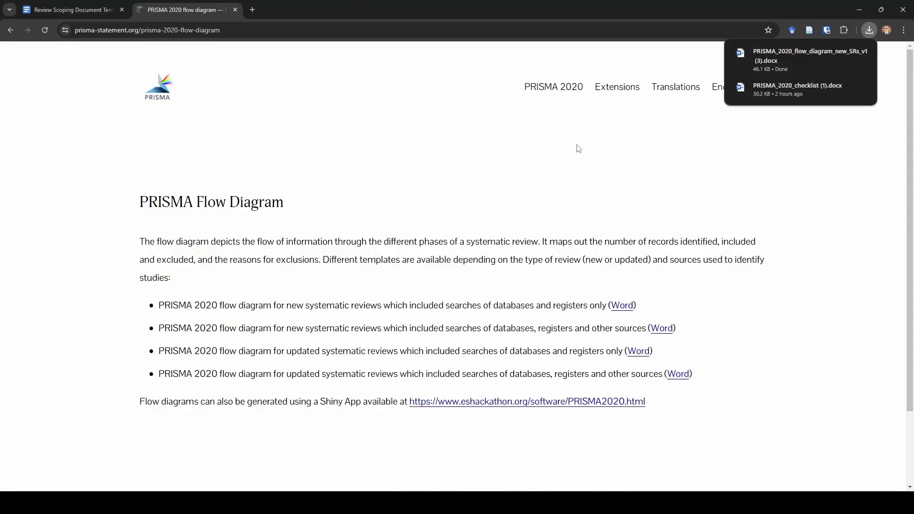
{"action": "left_click", "coordinate": [764, 58]}
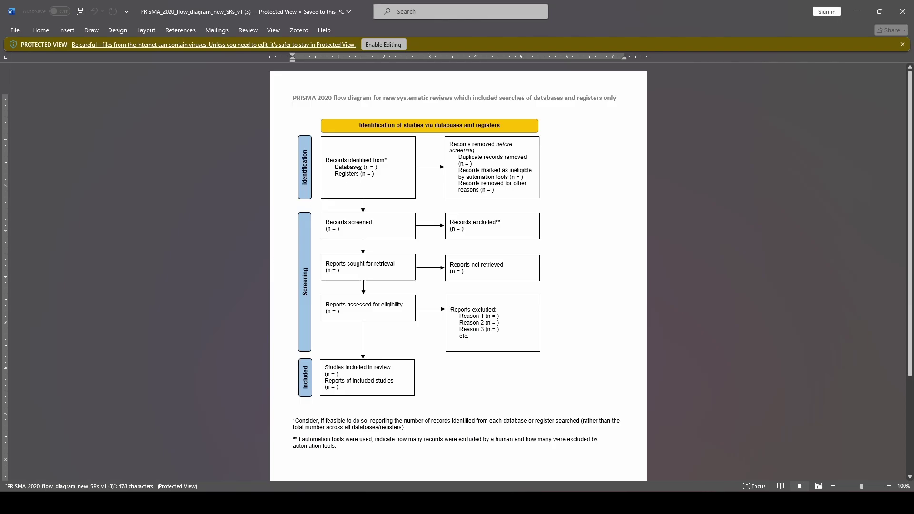
{"action": "left_click", "coordinate": [383, 44]}
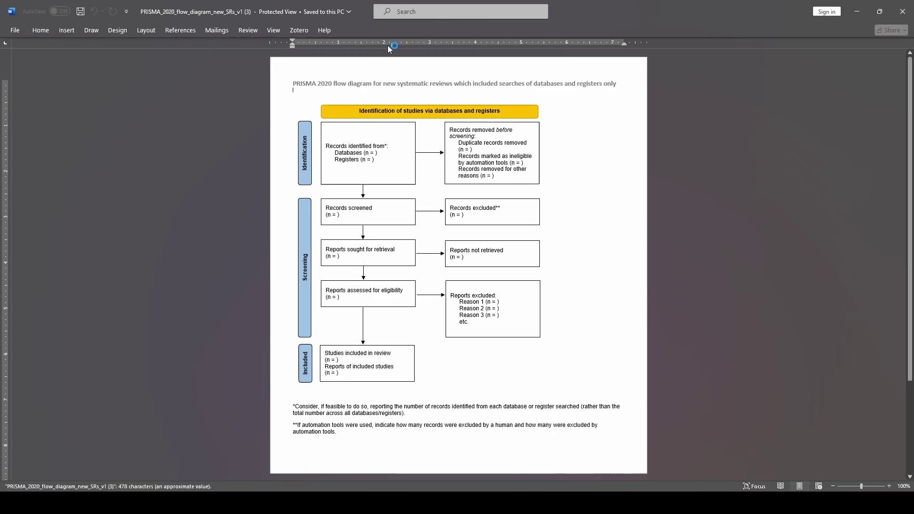
Delete the 'Registers (n = )' line from the Records identified box, then close Word
{"action": "left_click", "coordinate": [375, 201]}
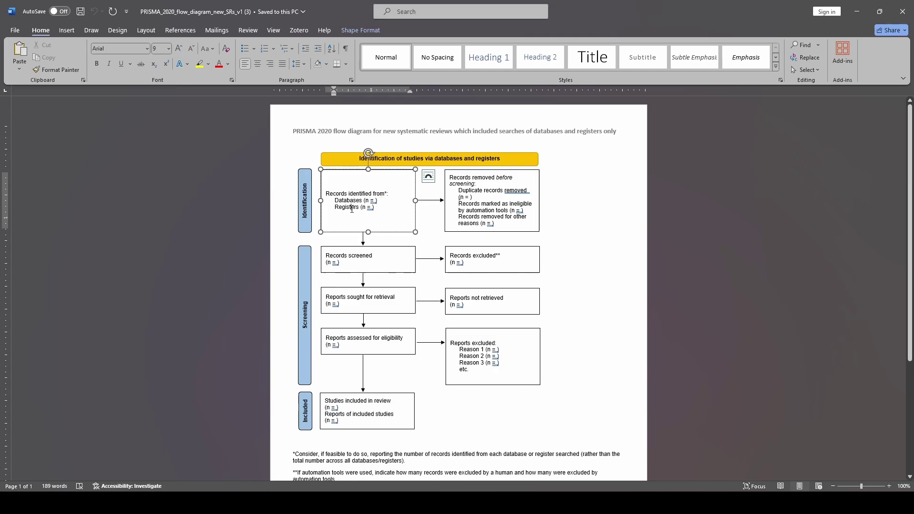
{"action": "triple_click", "coordinate": [351, 209]}
{"action": "key", "text": "Delete"}
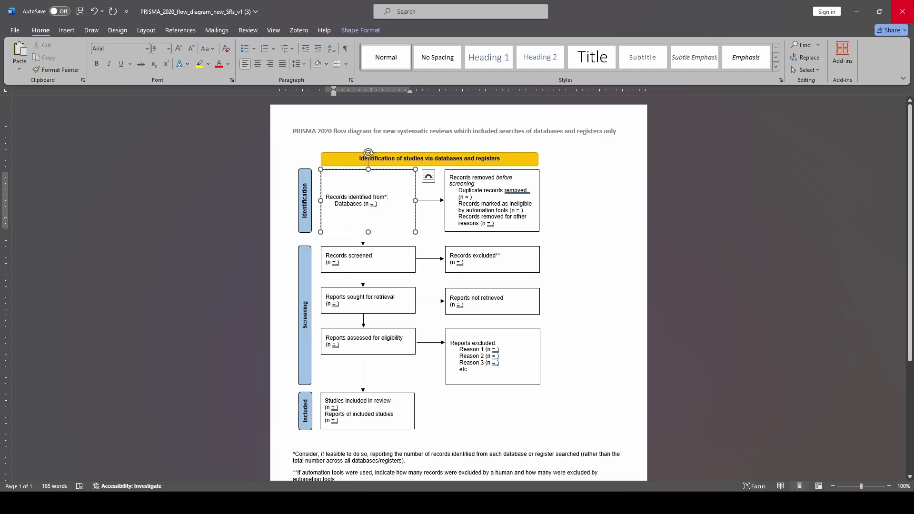
{"action": "left_click", "coordinate": [901, 11]}
Discard the Word edits and go to the eshackathon PRISMA2020 page, down to the online tool link
{"action": "left_click", "coordinate": [507, 268]}
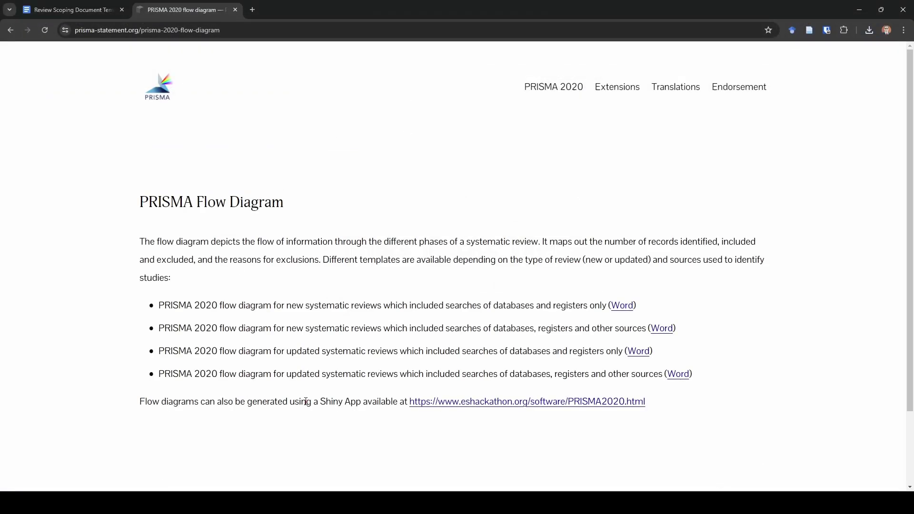
{"action": "left_click", "coordinate": [413, 406]}
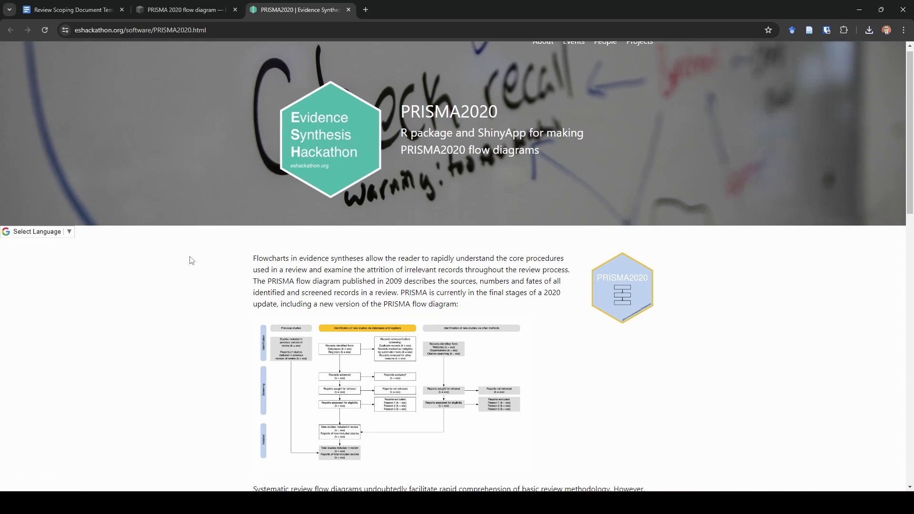
{"action": "scroll", "coordinate": [190, 259], "scroll_direction": "down", "scroll_amount": 5}
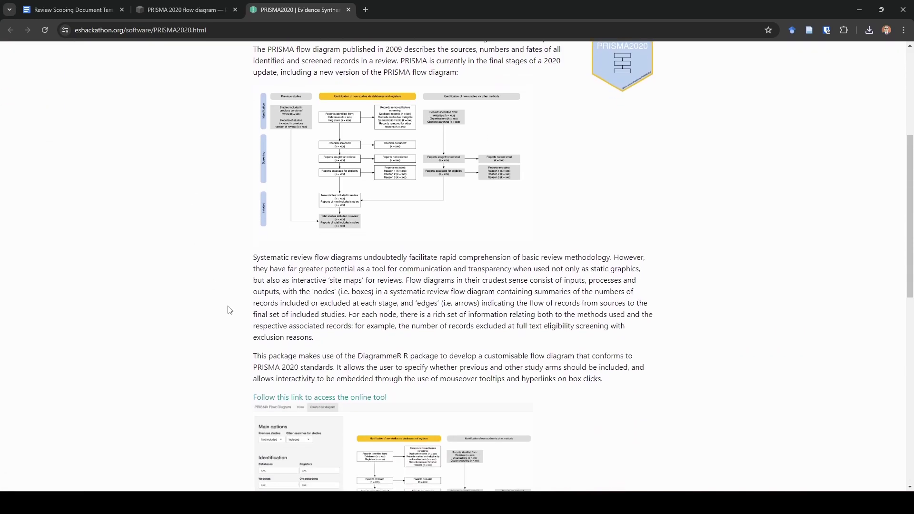
Launch the PRISMA2020 online tool and go to its Create flow diagram editor
{"action": "left_click", "coordinate": [320, 397]}
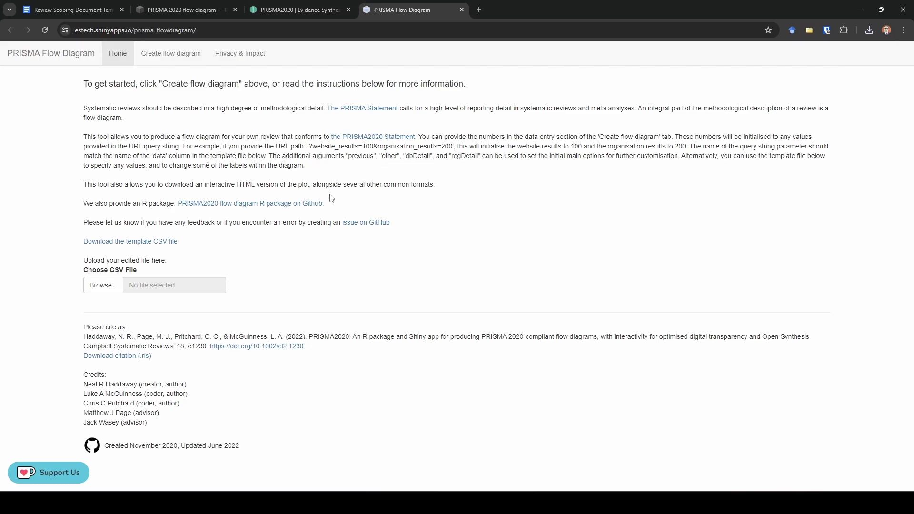
{"action": "left_click", "coordinate": [169, 57]}
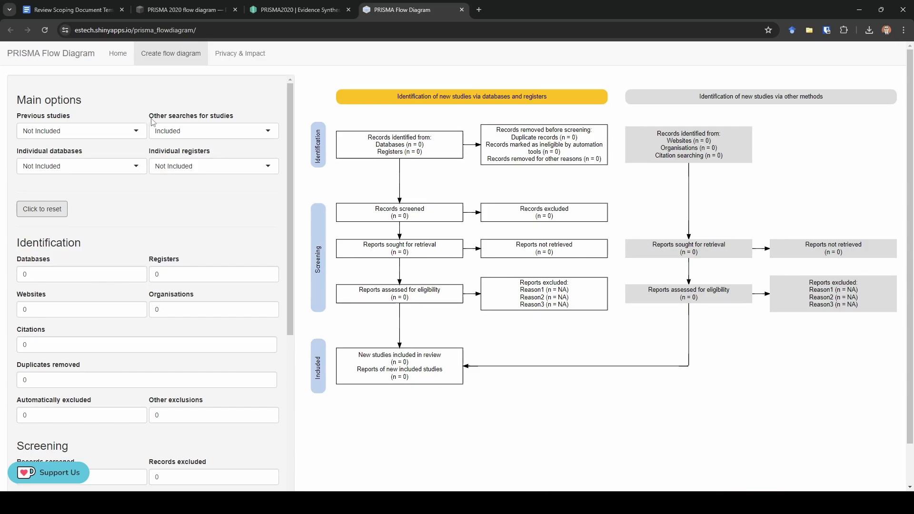
Set Other searches for studies to Not Included and Individual databases to Included
{"action": "left_click", "coordinate": [240, 131]}
{"action": "left_click", "coordinate": [216, 151]}
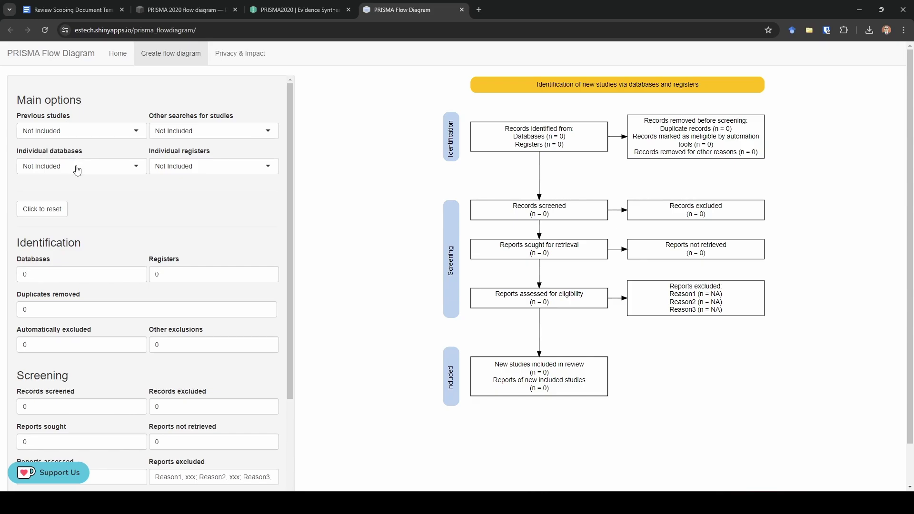
{"action": "left_click", "coordinate": [77, 170]}
{"action": "left_click", "coordinate": [86, 201]}
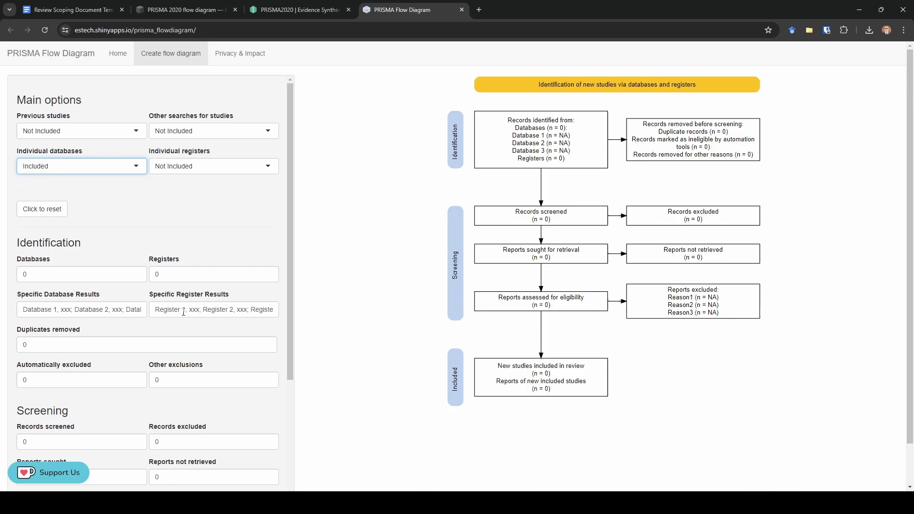
Set the Databases count to 3 and clear the Registers count
{"action": "left_click", "coordinate": [43, 273]}
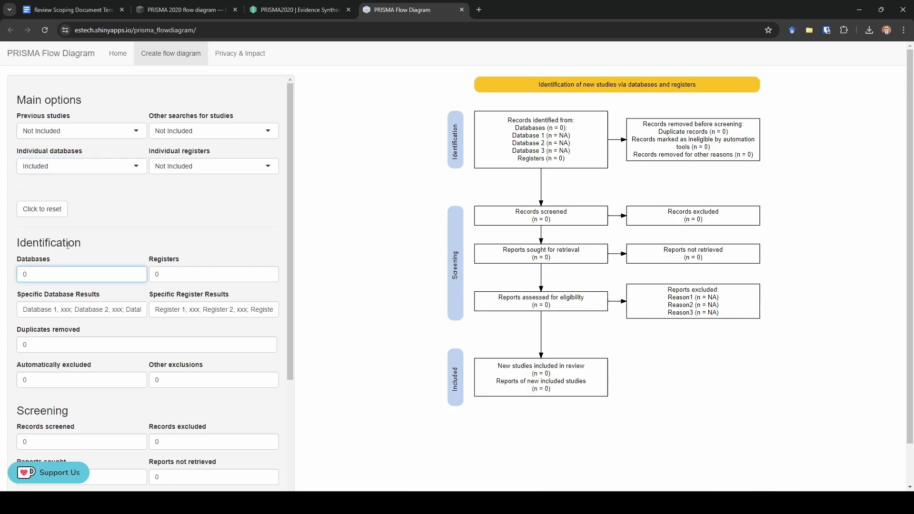
{"action": "type", "text": "3"}
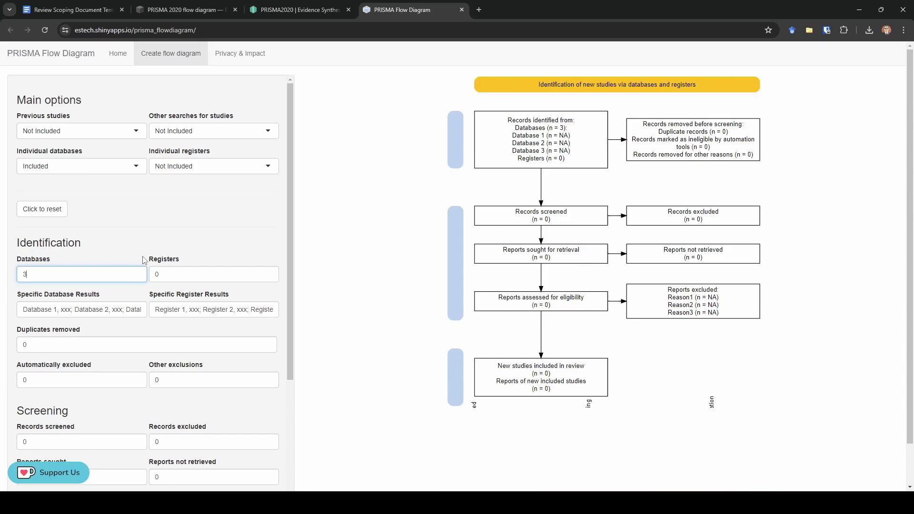
{"action": "left_click", "coordinate": [177, 275]}
{"action": "key", "text": "BackSpace"}
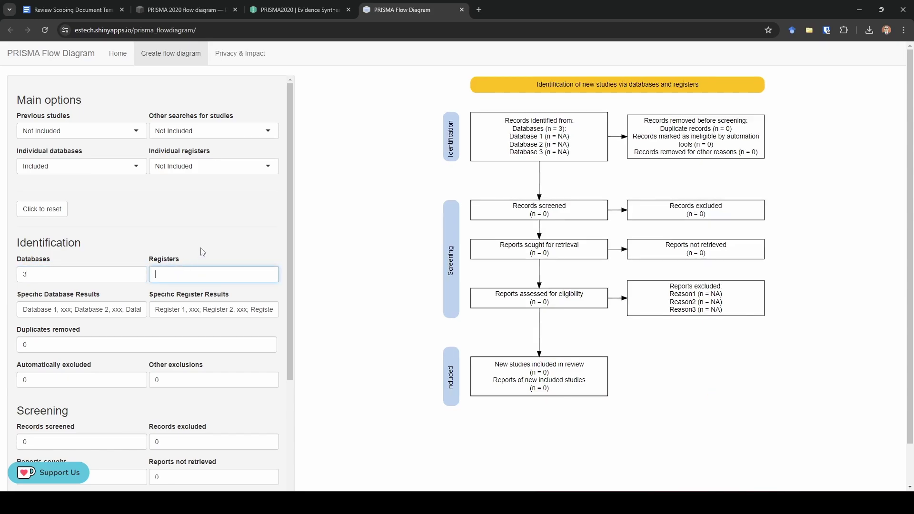
List Academic Search Complete with 1000 records and ACM with 50 in Specific Database Results
{"action": "left_click_drag", "start_coordinate": [23, 309], "coordinate": [59, 310]}
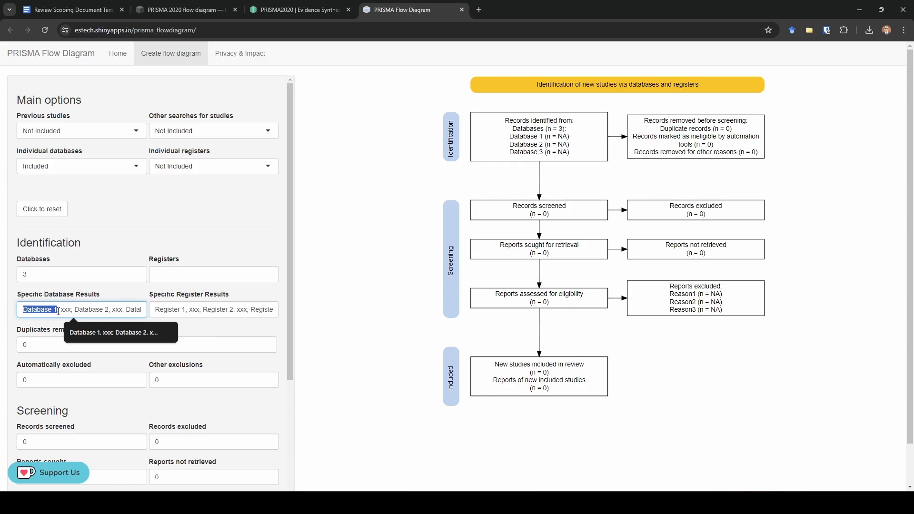
{"action": "type", "text": "Academic Search"}
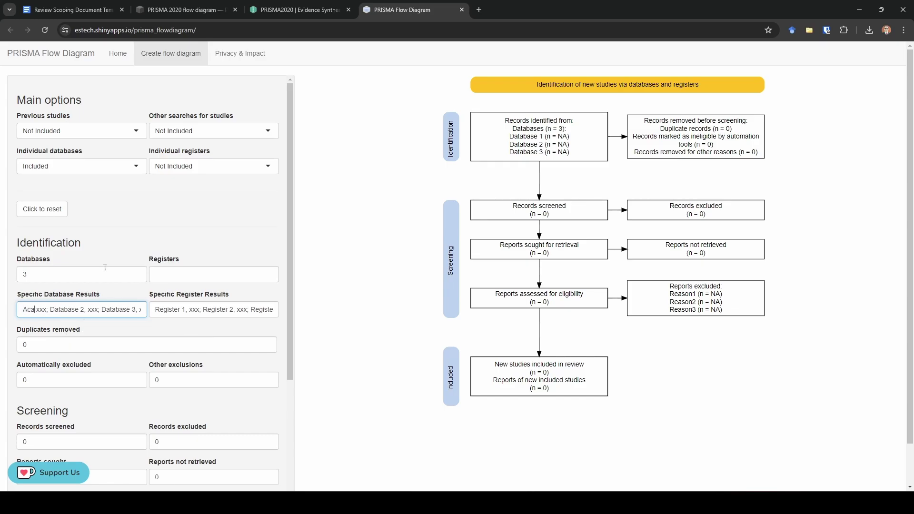
{"action": "type", "text": " Complete, x; Databas"}
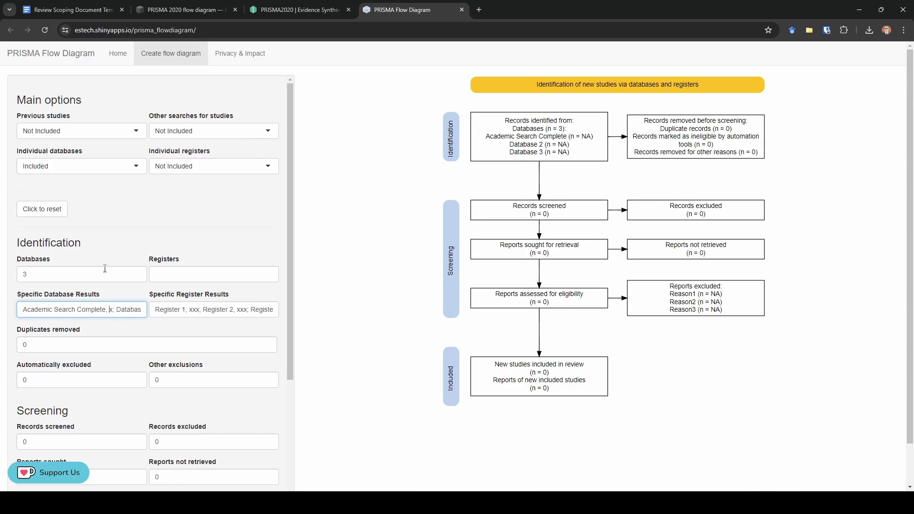
{"action": "key", "text": "Delete"}
{"action": "type", "text": "1000"}
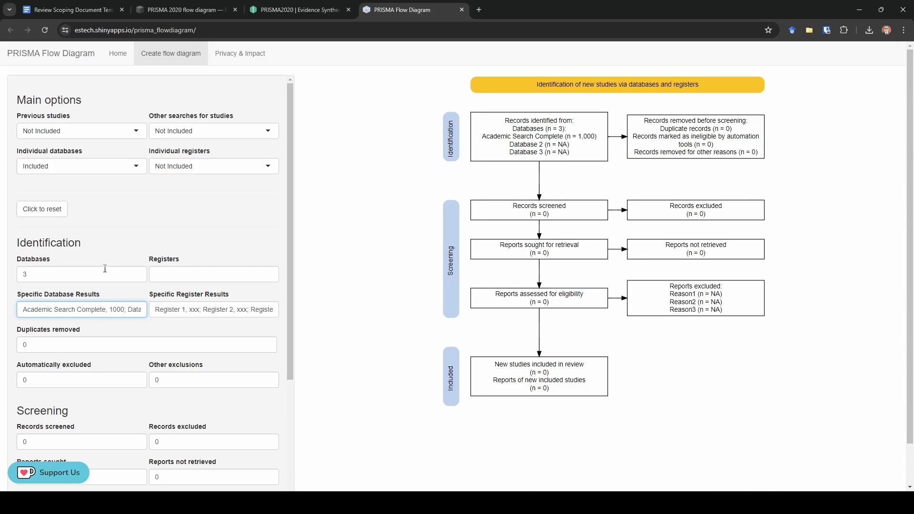
{"action": "key", "text": "Delete"}
{"action": "key", "text": "Delete"}
{"action": "key", "text": "Delete"}
{"action": "key", "text": "Delete"}
{"action": "key", "text": "Delete"}
{"action": "key", "text": "Delete"}
{"action": "key", "text": "Delete"}
{"action": "key", "text": "Delete"}
{"action": "key", "text": "Delete"}
{"action": "key", "text": "Delete"}
{"action": "type", "text": "ACM"}
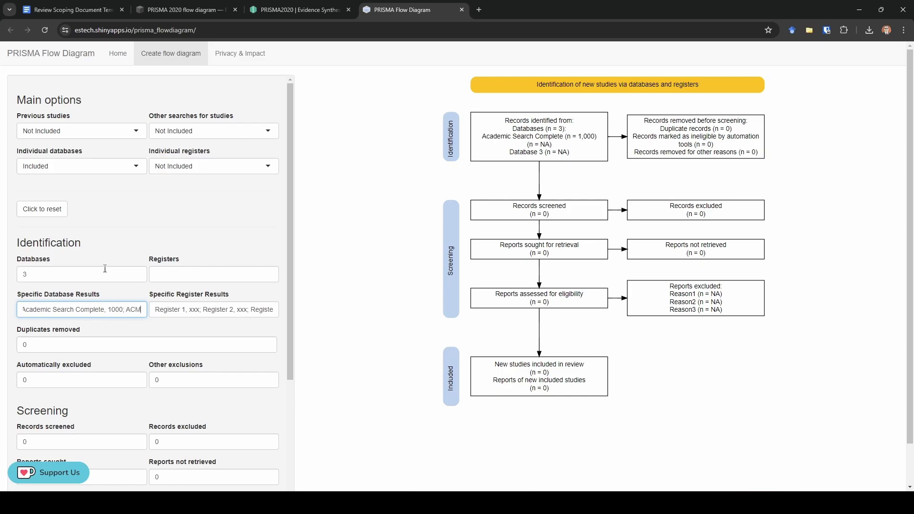
{"action": "key", "text": "Right"}
{"action": "key", "text": "Right"}
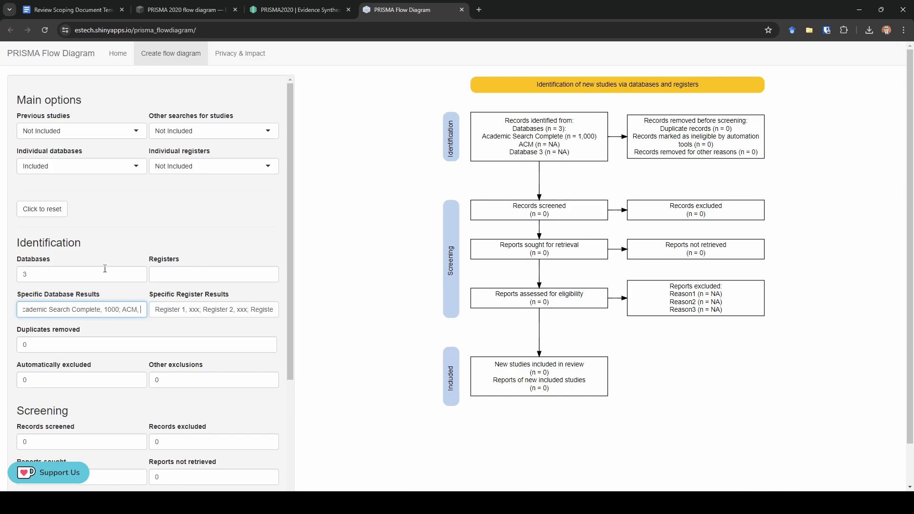
{"action": "key", "text": "Delete"}
{"action": "key", "text": "Delete"}
{"action": "key", "text": "Delete"}
{"action": "key", "text": "Delete"}
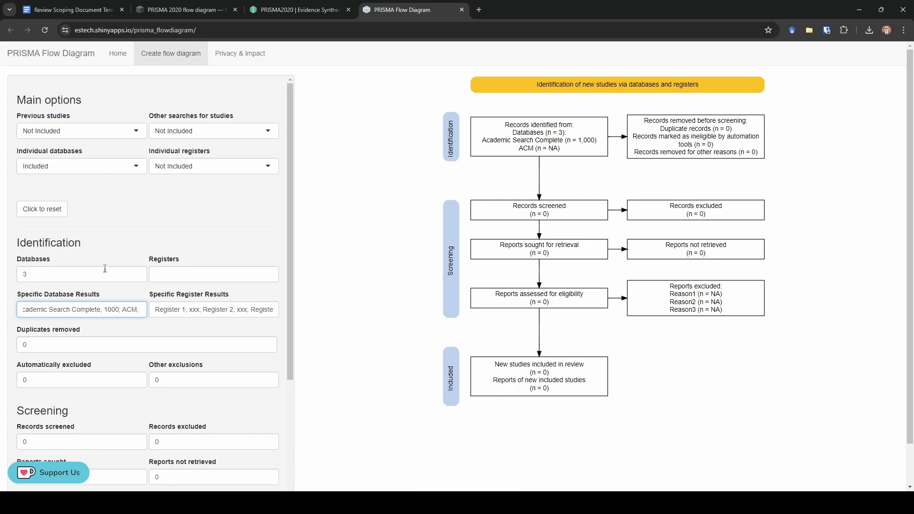
{"action": "type", "text": "50"}
Replace the third placeholder database with IEEE Xplore, 50 records
{"action": "key", "text": "Right"}
{"action": "key", "text": "Right"}
{"action": "key", "text": "Right"}
{"action": "key", "text": "Right"}
{"action": "key", "text": "Right"}
{"action": "key", "text": "Right"}
{"action": "key", "text": "Right"}
{"action": "key", "text": "Right"}
{"action": "key", "text": "Right"}
{"action": "key", "text": "Right"}
{"action": "key", "text": "Right"}
{"action": "key", "text": "Right"}
{"action": "key", "text": "Right"}
{"action": "key", "text": "Right"}
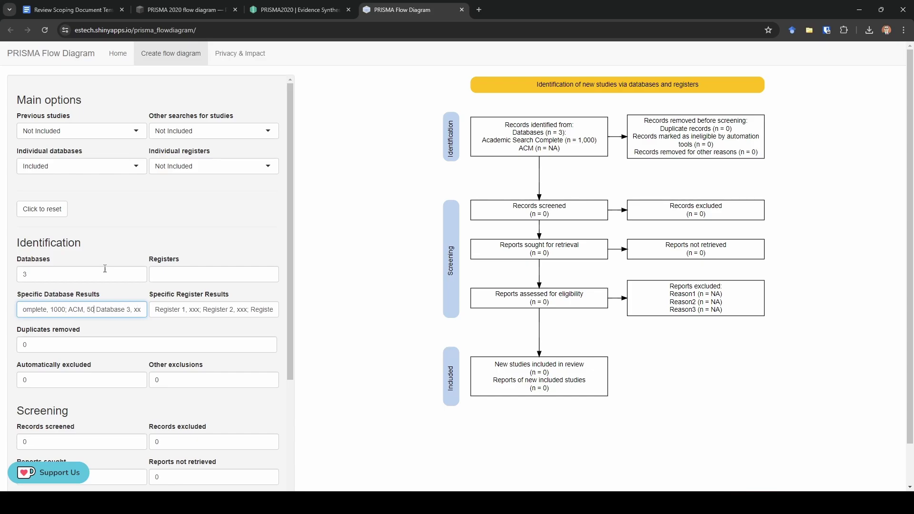
{"action": "type", "text": ";"}
{"action": "key", "text": "Delete"}
{"action": "key", "text": "Delete"}
{"action": "key", "text": "Delete"}
{"action": "key", "text": "Delete"}
{"action": "key", "text": "Delete"}
{"action": "key", "text": "Delete"}
{"action": "key", "text": "Delete"}
{"action": "key", "text": "Delete"}
{"action": "key", "text": "Delete"}
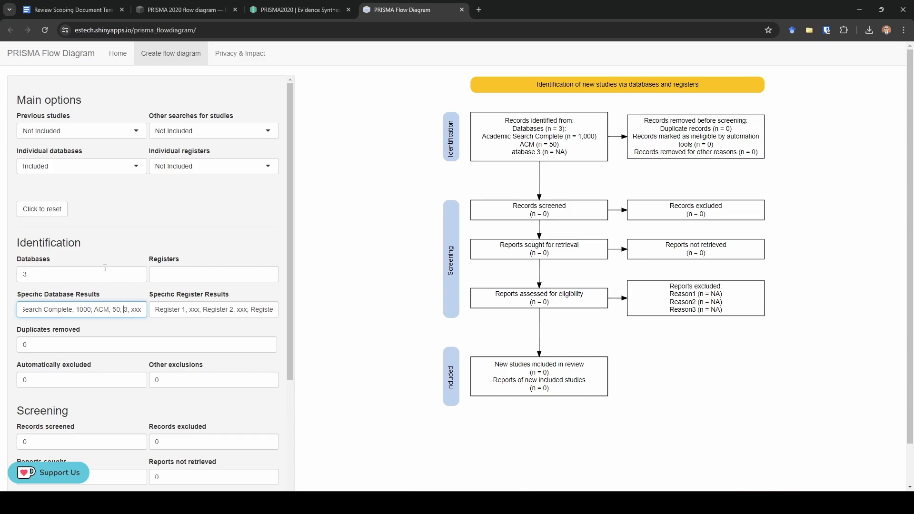
{"action": "key", "text": "Delete"}
{"action": "key", "text": "Delete"}
{"action": "key", "text": "Delete"}
{"action": "key", "text": "Delete"}
{"action": "key", "text": "Delete"}
{"action": "key", "text": "Delete"}
{"action": "type", "text": "IEEE Xplore"}
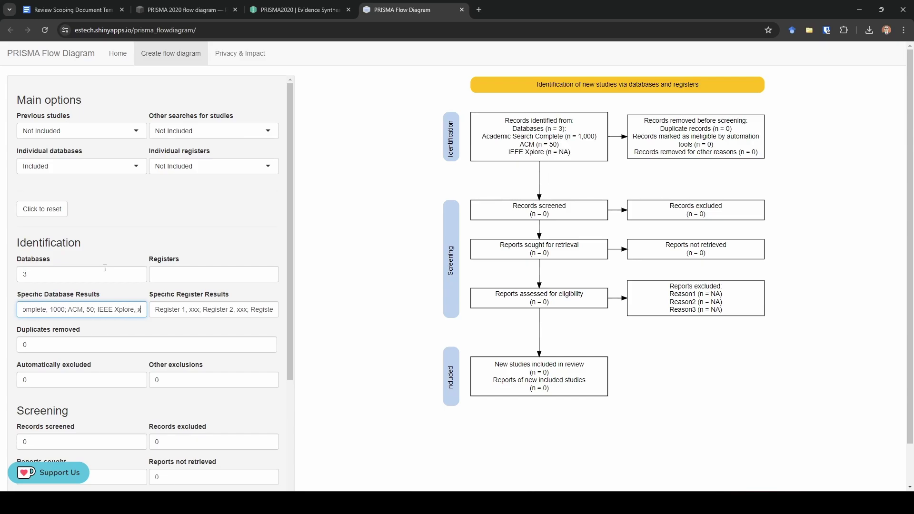
{"action": "key", "text": "Delete"}
{"action": "key", "text": "Delete"}
{"action": "key", "text": "Delete"}
{"action": "key", "text": "Delete"}
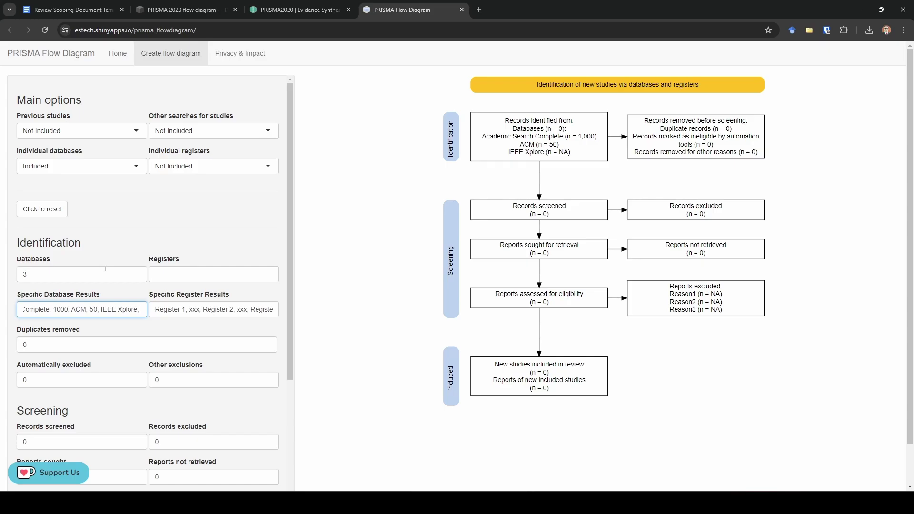
{"action": "type", "text": "50"}
{"action": "left_click", "coordinate": [173, 343]}
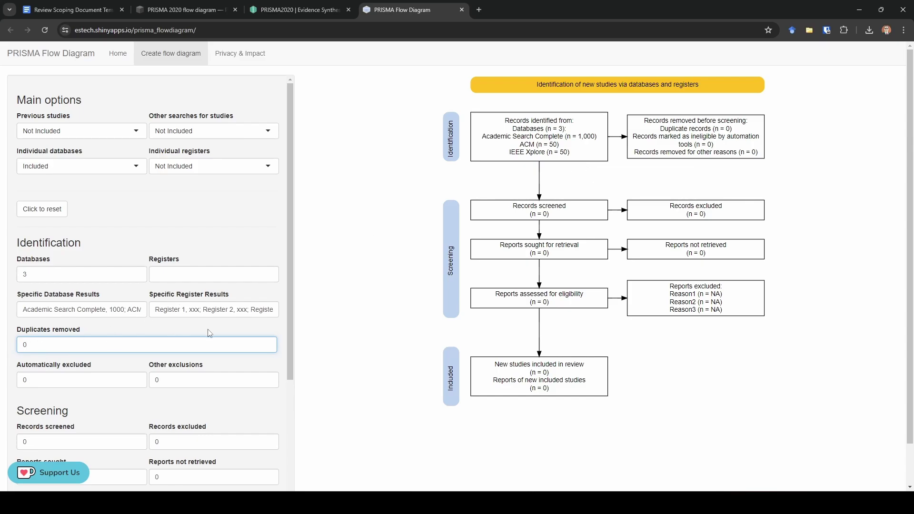
Enter 500 duplicate records removed and blank the Automatically excluded and Other exclusions counts
{"action": "type", "text": "500"}
{"action": "key", "text": "BackSpace"}
{"action": "key", "text": "BackSpace"}
{"action": "key", "text": "BackSpace"}
{"action": "key", "text": "BackSpace"}
{"action": "type", "text": "500"}
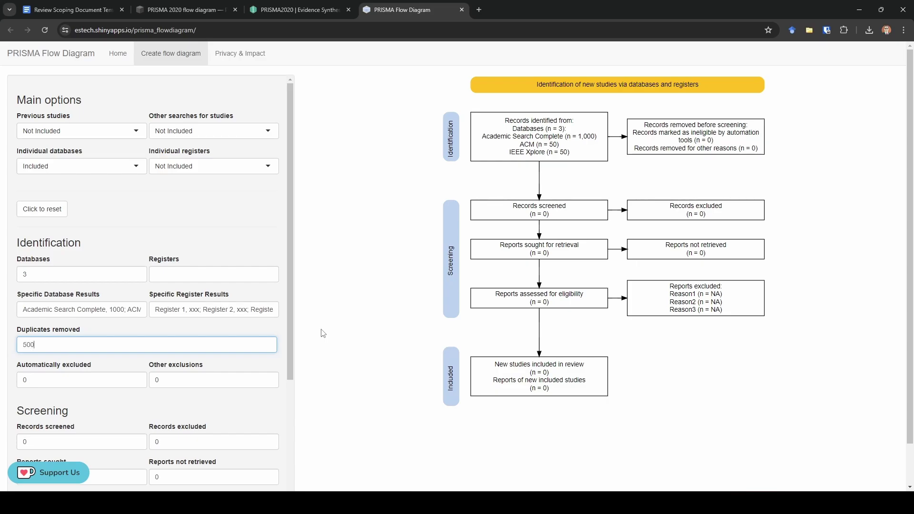
{"action": "left_click", "coordinate": [36, 384]}
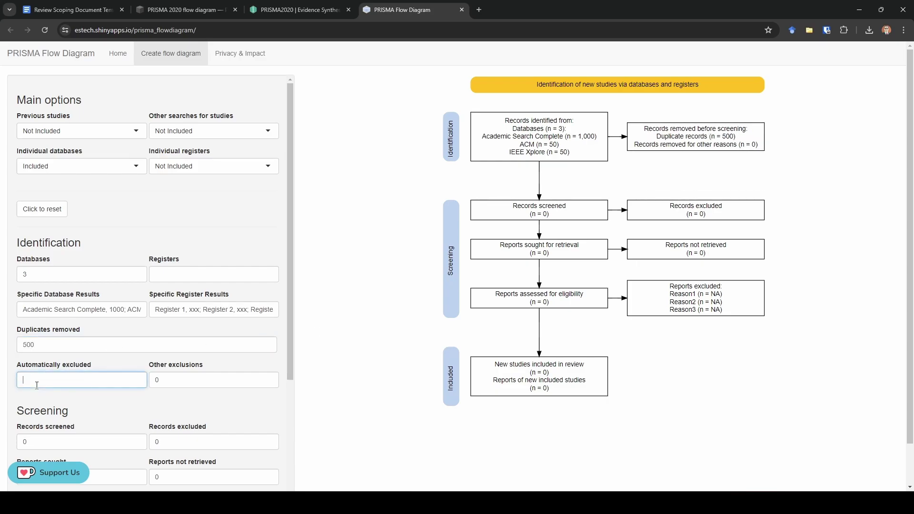
{"action": "left_click", "coordinate": [218, 374]}
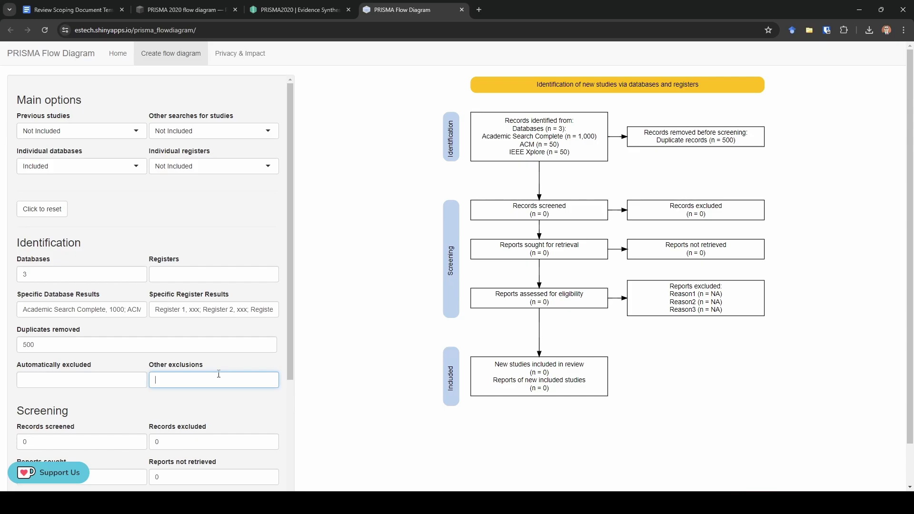
{"action": "left_click", "coordinate": [208, 406]}
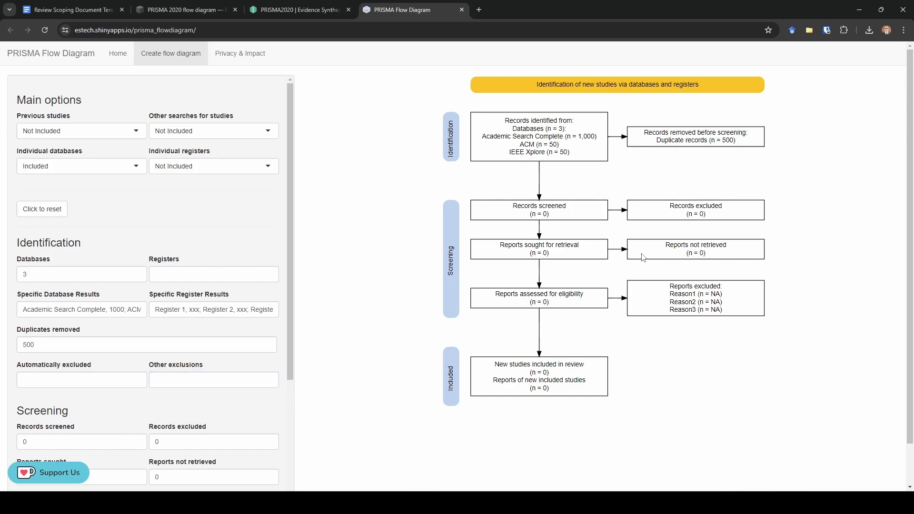
{"action": "scroll", "coordinate": [219, 263], "scroll_direction": "down", "scroll_amount": 3}
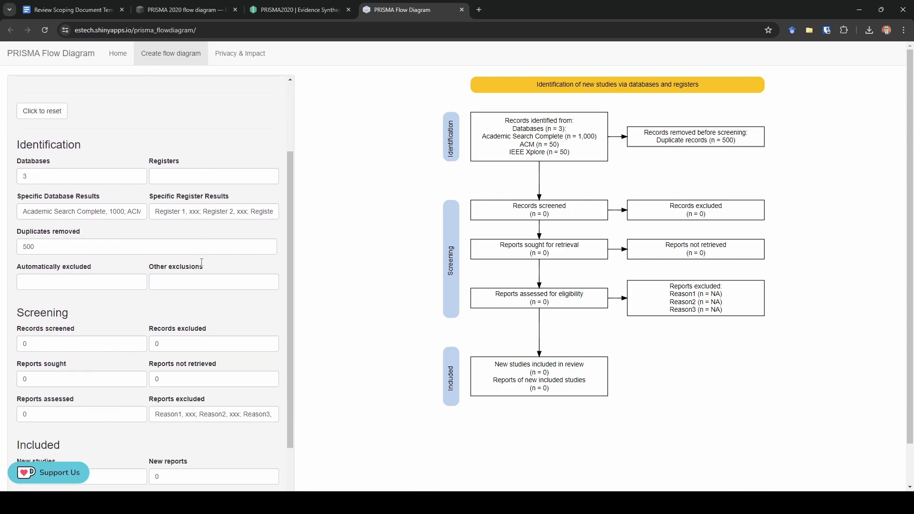
Enter 600 records screened, 500 records excluded and 100 reports sought
{"action": "left_click", "coordinate": [101, 298]}
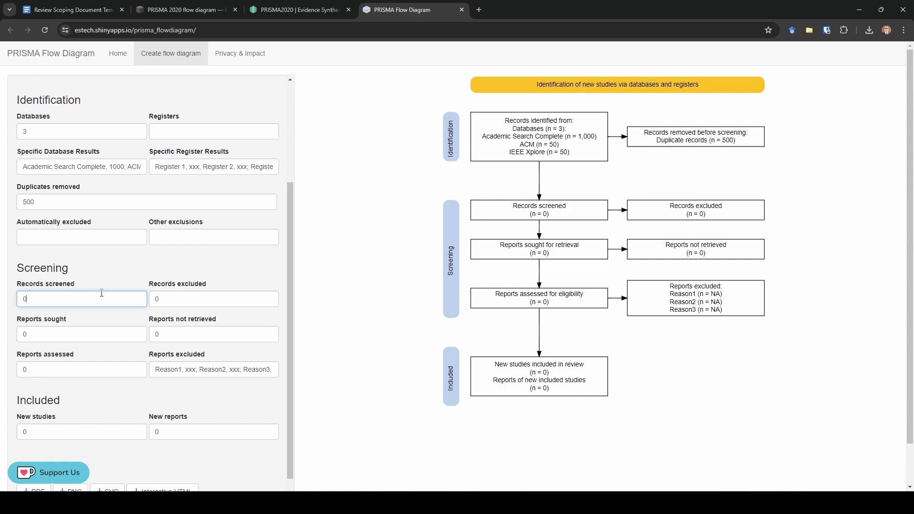
{"action": "type", "text": "60"}
{"action": "type", "text": "600"}
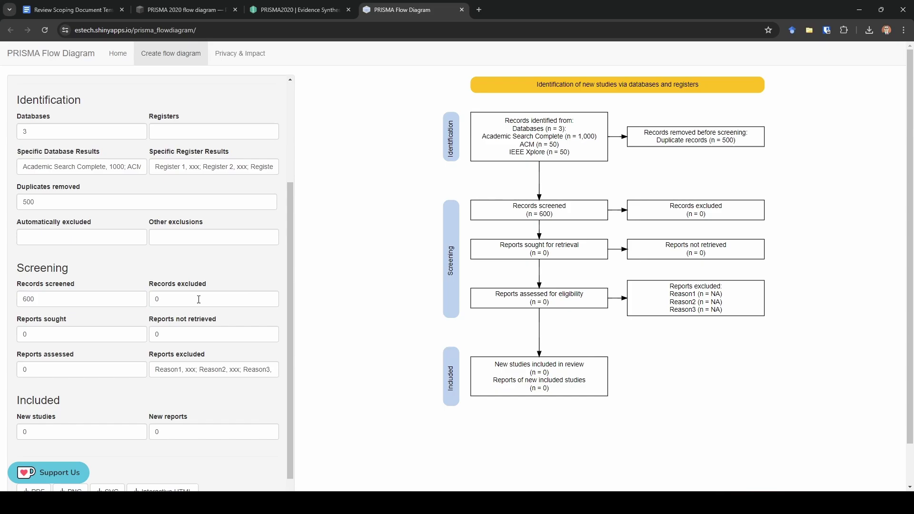
{"action": "left_click", "coordinate": [224, 298]}
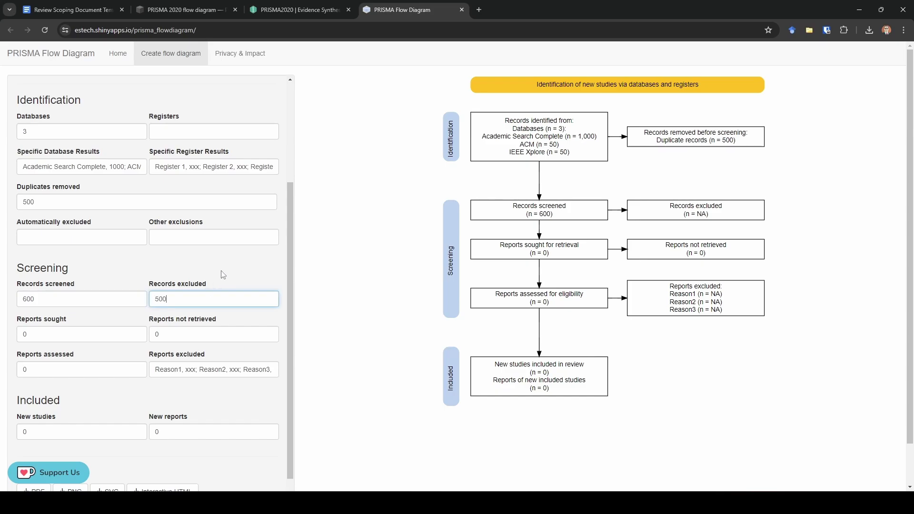
{"action": "left_click", "coordinate": [38, 335]}
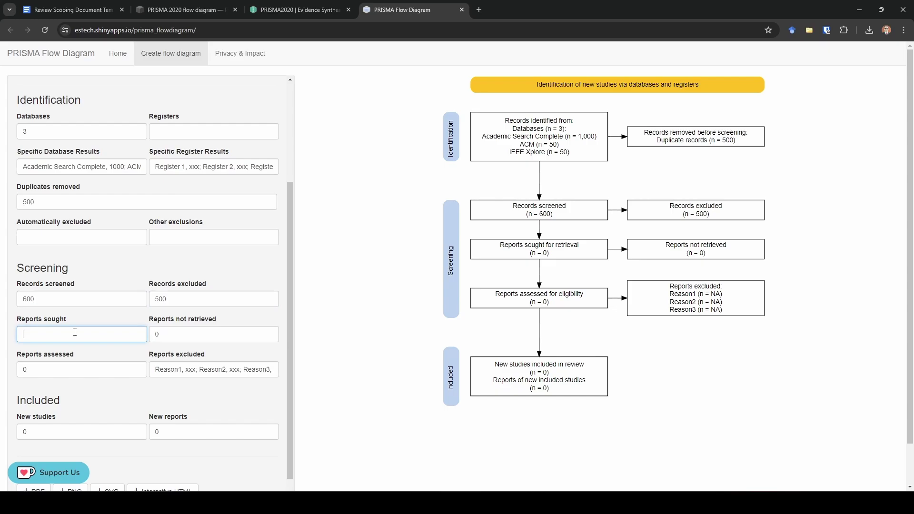
{"action": "type", "text": "100"}
Enter 10 reports not retrieved and 90 reports assessed for eligibility
{"action": "left_click", "coordinate": [179, 334]}
{"action": "key", "text": "BackSpace"}
{"action": "type", "text": "10"}
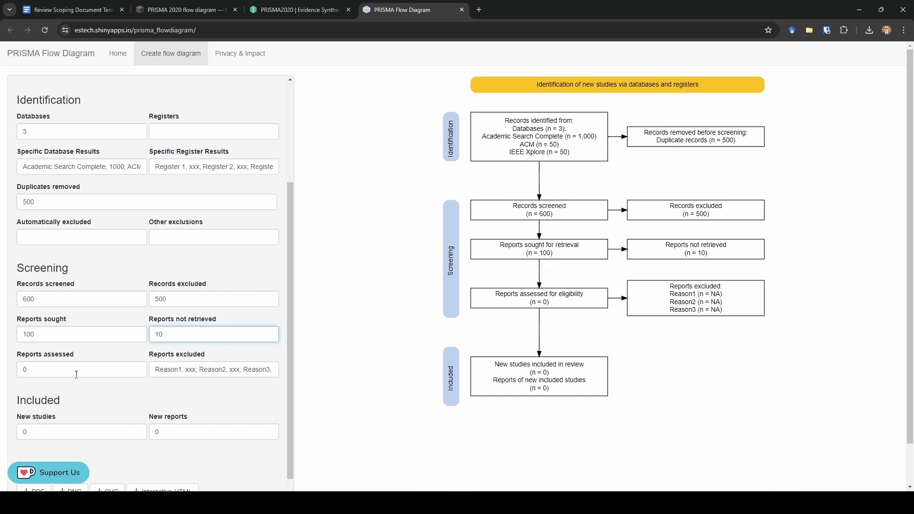
{"action": "left_click", "coordinate": [75, 374]}
{"action": "type", "text": "90"}
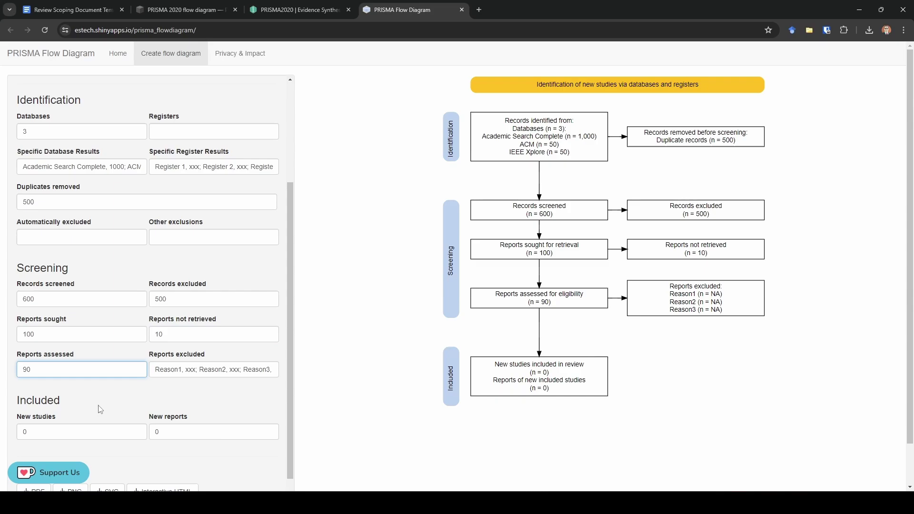
{"action": "left_click", "coordinate": [174, 395]}
{"action": "left_click", "coordinate": [185, 367]}
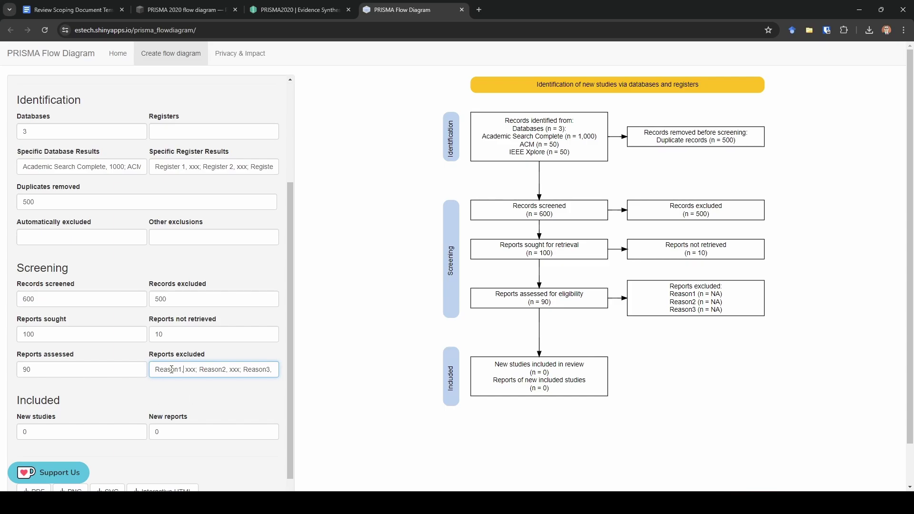
Replace Reason1's xxx placeholder with 23 in the Reports excluded reasons
{"action": "double_click", "coordinate": [183, 370]}
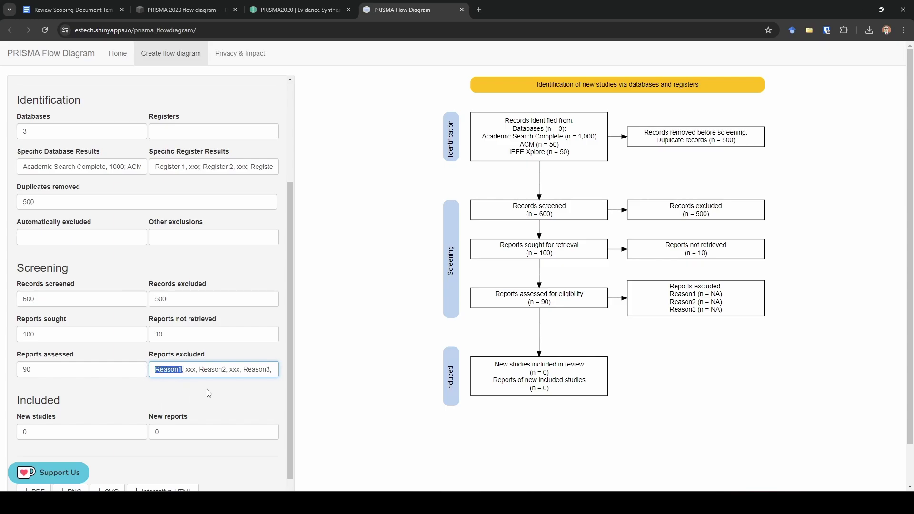
{"action": "left_click", "coordinate": [187, 366]}
{"action": "left_click_drag", "start_coordinate": [187, 366], "coordinate": [196, 366]}
{"action": "type", "text": "23"}
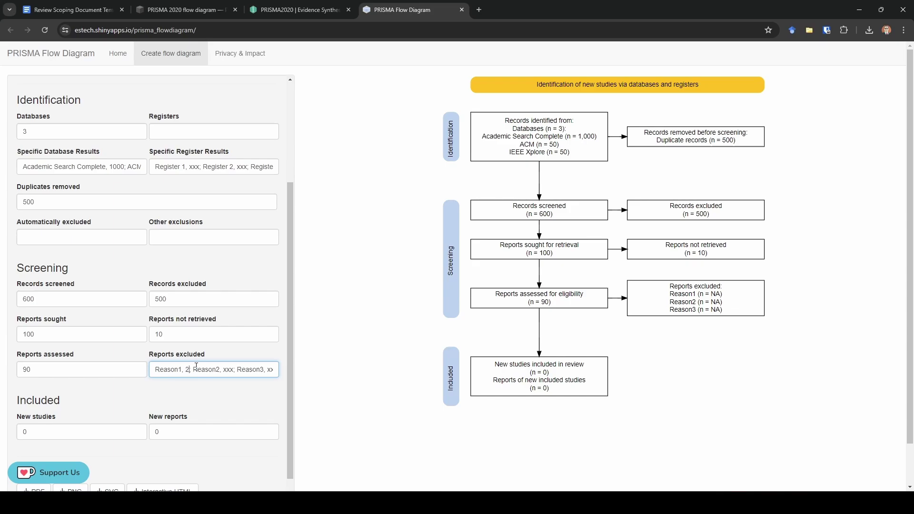
{"action": "left_click", "coordinate": [201, 382]}
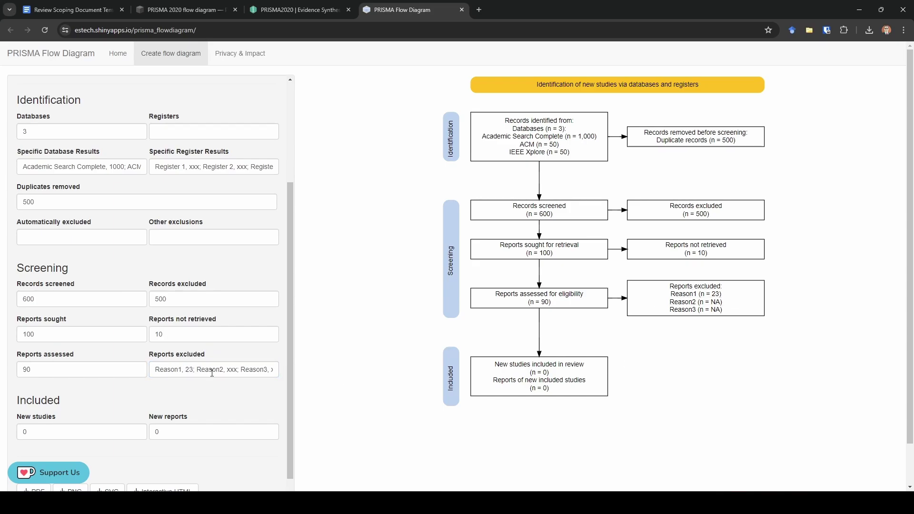
Set New studies included to 20 and leave New reports blank
{"action": "scroll", "coordinate": [164, 379], "scroll_direction": "down", "scroll_amount": 1}
{"action": "double_click", "coordinate": [77, 415]}
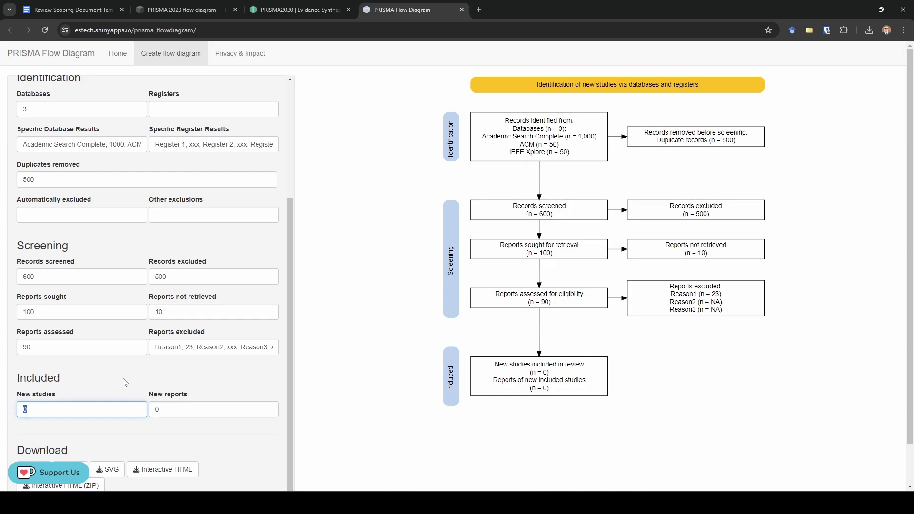
{"action": "type", "text": "20"}
{"action": "left_click", "coordinate": [159, 411]}
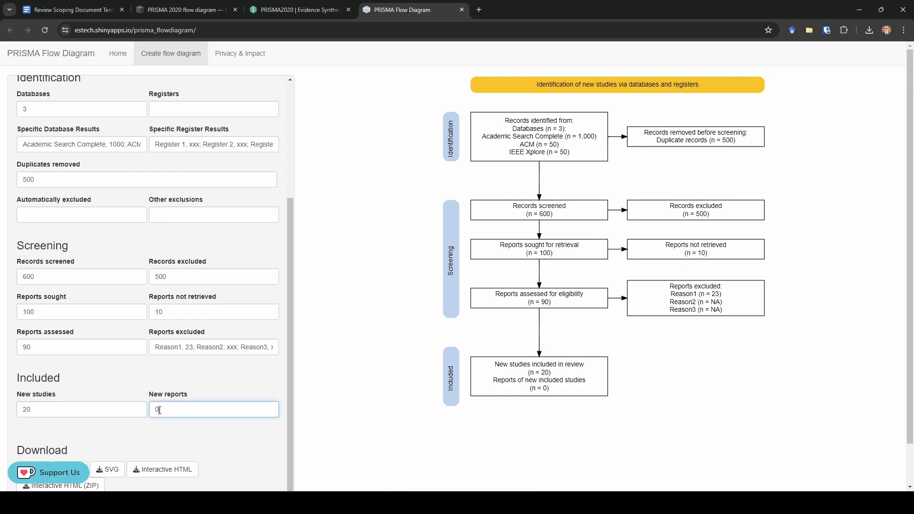
{"action": "left_click", "coordinate": [215, 447]}
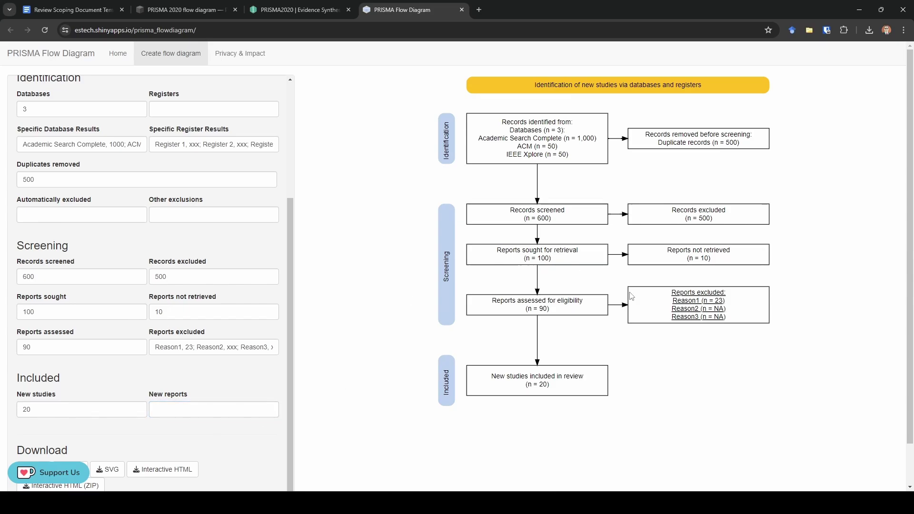
{"action": "scroll", "coordinate": [780, 401], "scroll_direction": "down", "scroll_amount": 1}
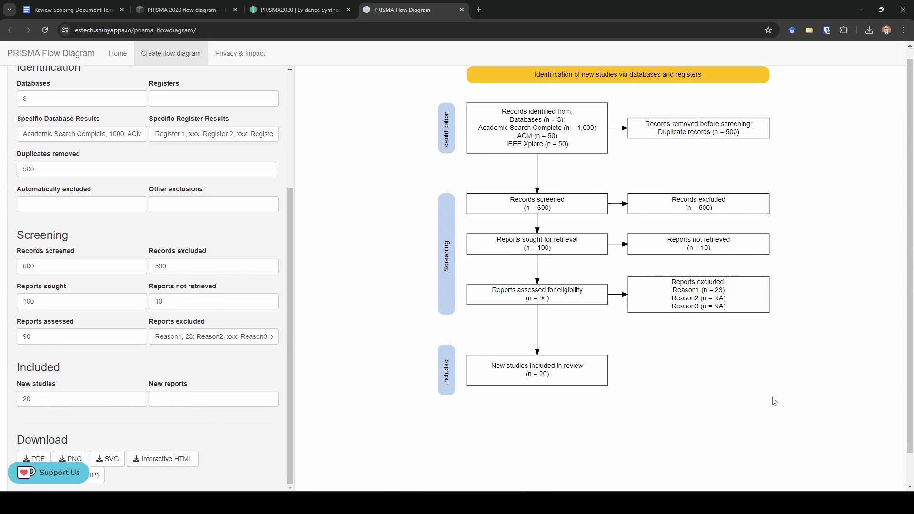
Download the finished flow diagram as prisma.pdf from the Download section
{"action": "scroll", "coordinate": [560, 353], "scroll_direction": "down", "scroll_amount": 1}
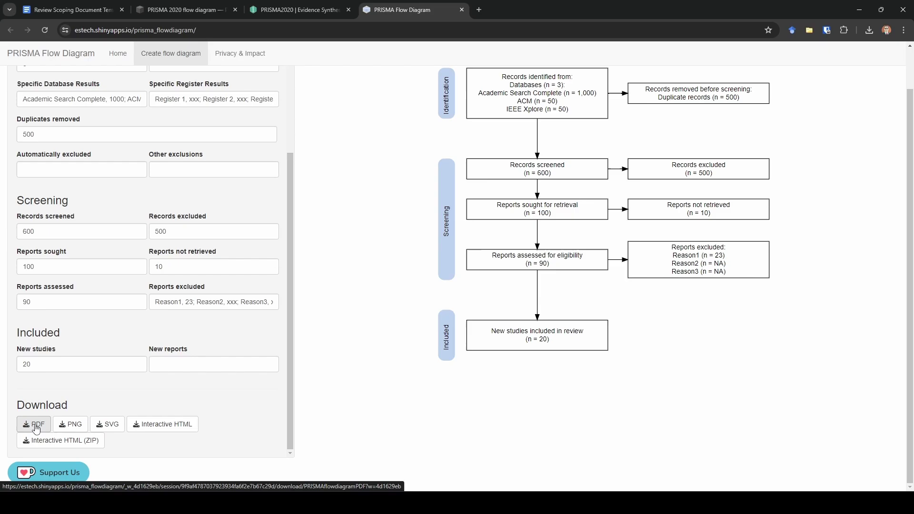
{"action": "scroll", "coordinate": [388, 337], "scroll_direction": "up", "scroll_amount": 1}
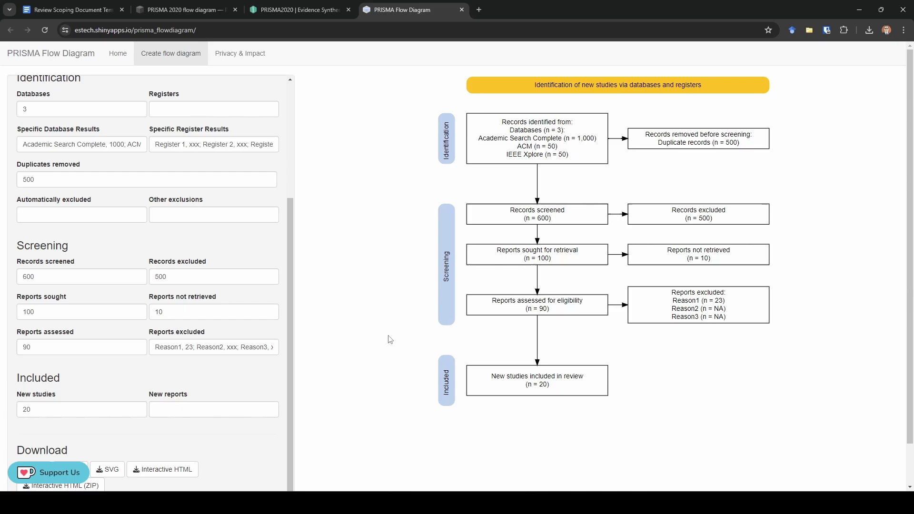
{"action": "scroll", "coordinate": [390, 339], "scroll_direction": "down", "scroll_amount": 1}
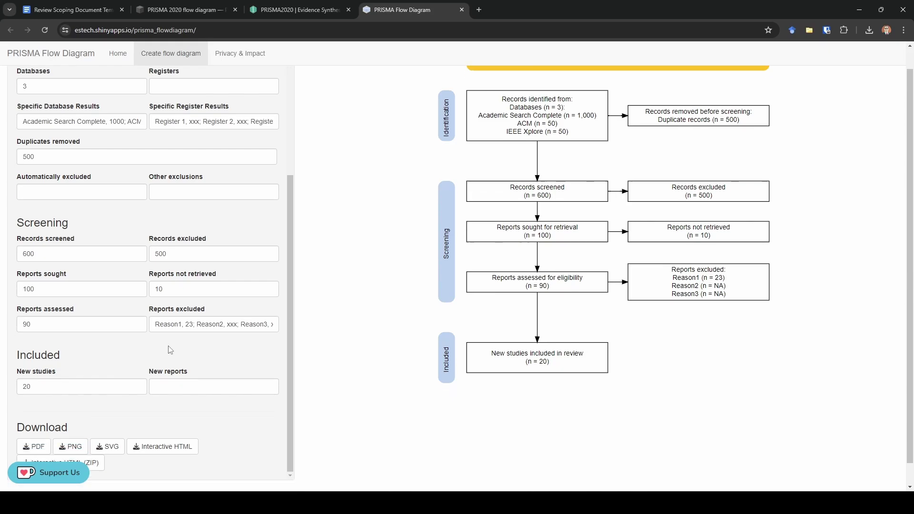
{"action": "left_click", "coordinate": [34, 423]}
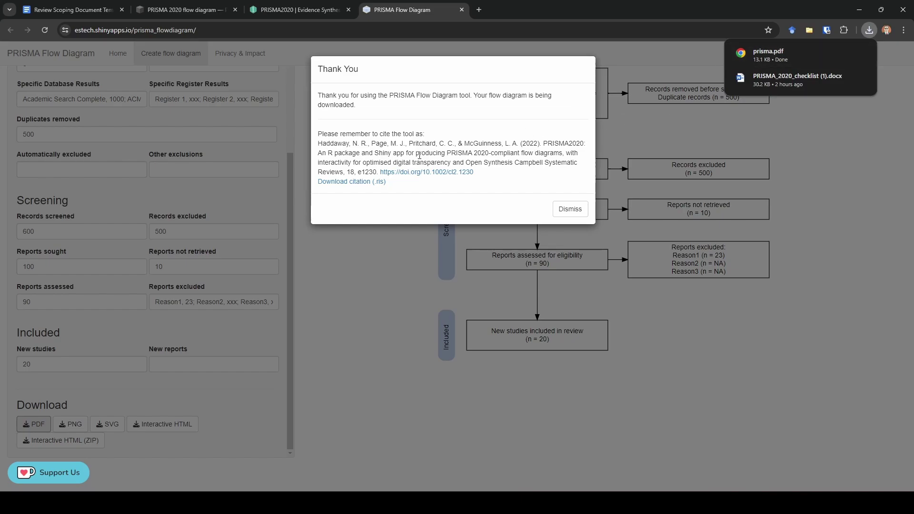
Review prisma.pdf in the PDF viewer, close it, and dismiss the Thank You notice
{"action": "left_click", "coordinate": [785, 53]}
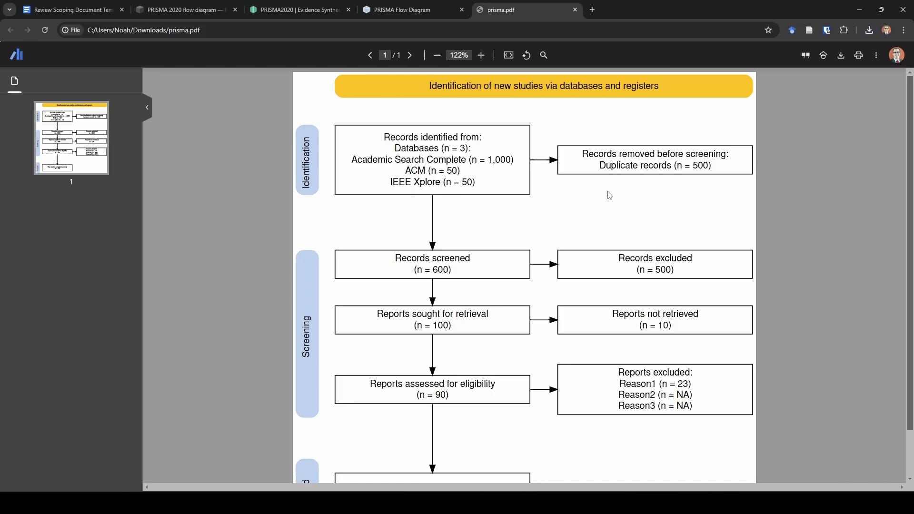
{"action": "scroll", "coordinate": [610, 195], "scroll_direction": "down", "scroll_amount": 1}
{"action": "scroll", "coordinate": [608, 194], "scroll_direction": "up", "scroll_amount": 1}
{"action": "left_click", "coordinate": [574, 10]}
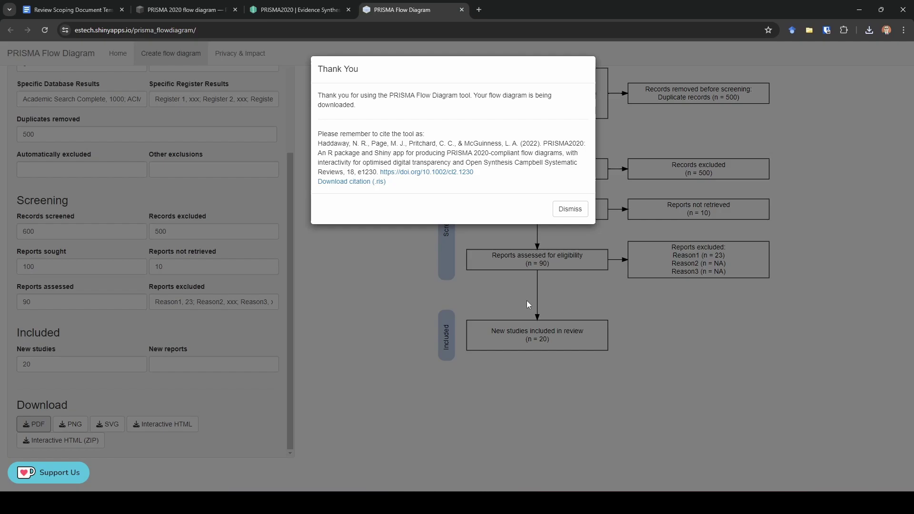
{"action": "left_click", "coordinate": [570, 209]}
{"action": "scroll", "coordinate": [356, 308], "scroll_direction": "up", "scroll_amount": 1}
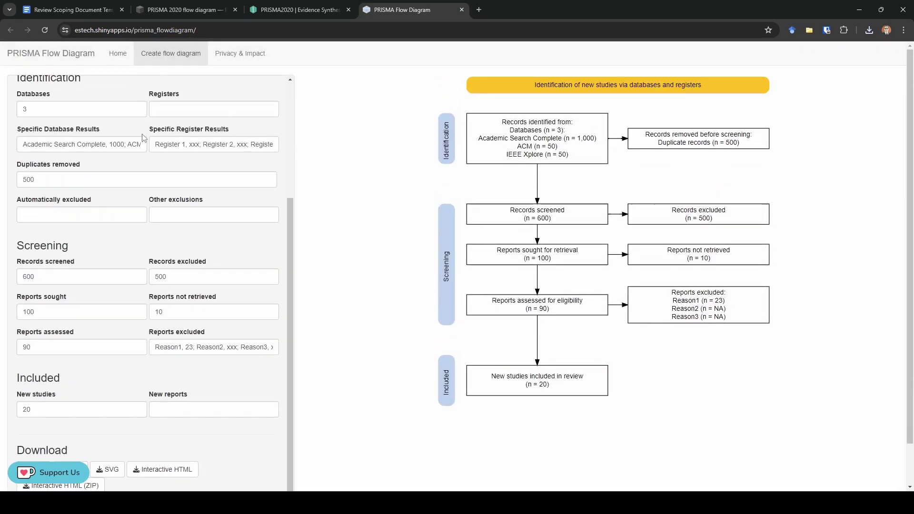
{"action": "scroll", "coordinate": [143, 141], "scroll_direction": "up", "scroll_amount": 3}
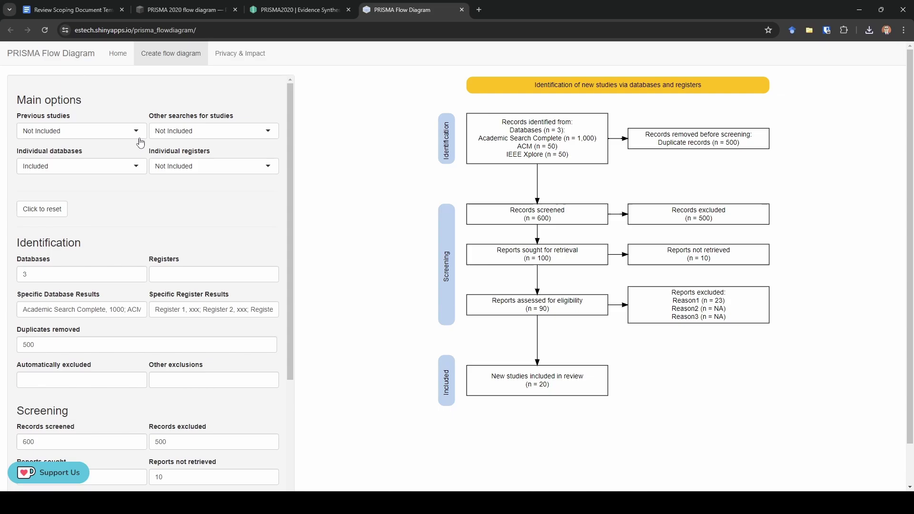
Try Previous studies as Included, then revert it to Not Included
{"action": "left_click", "coordinate": [138, 134]}
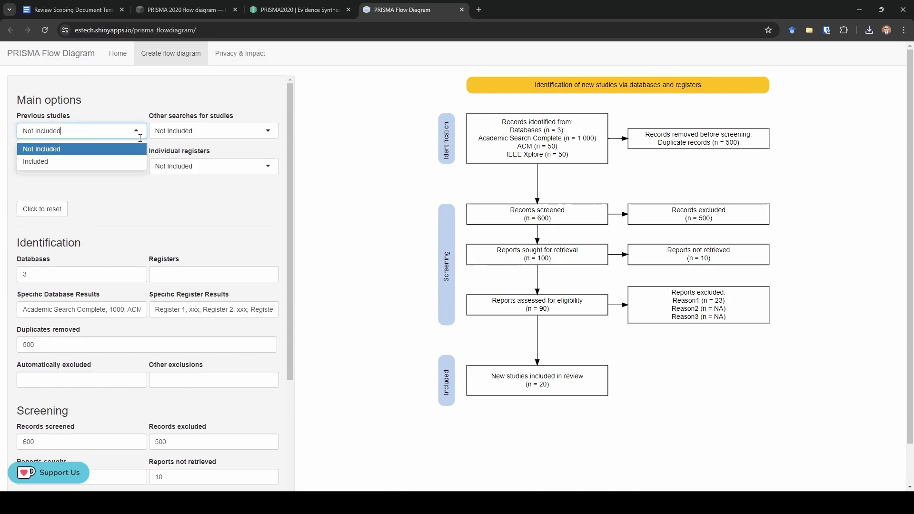
{"action": "left_click", "coordinate": [131, 162]}
{"action": "left_click", "coordinate": [135, 132]}
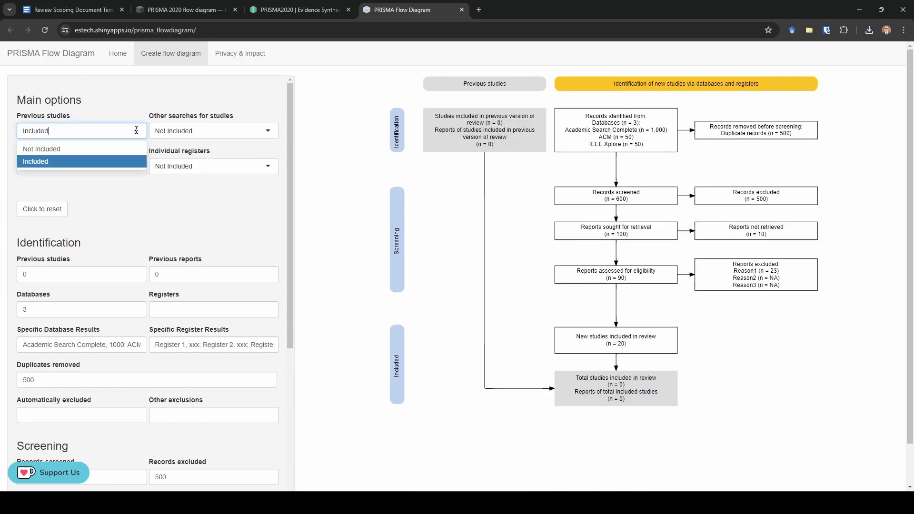
{"action": "left_click", "coordinate": [124, 150]}
Set Other searches for studies to Included, adding an other-methods column with zero counts
{"action": "left_click", "coordinate": [188, 166]}
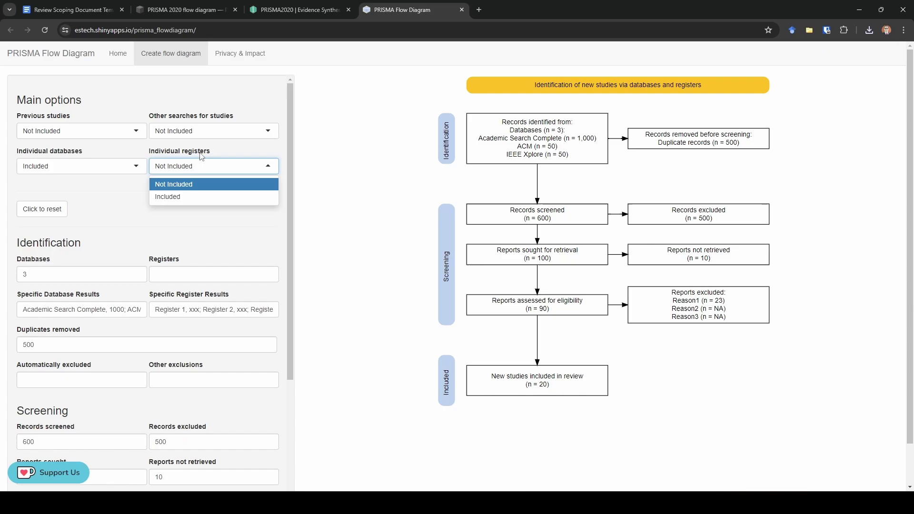
{"action": "left_click", "coordinate": [216, 127]}
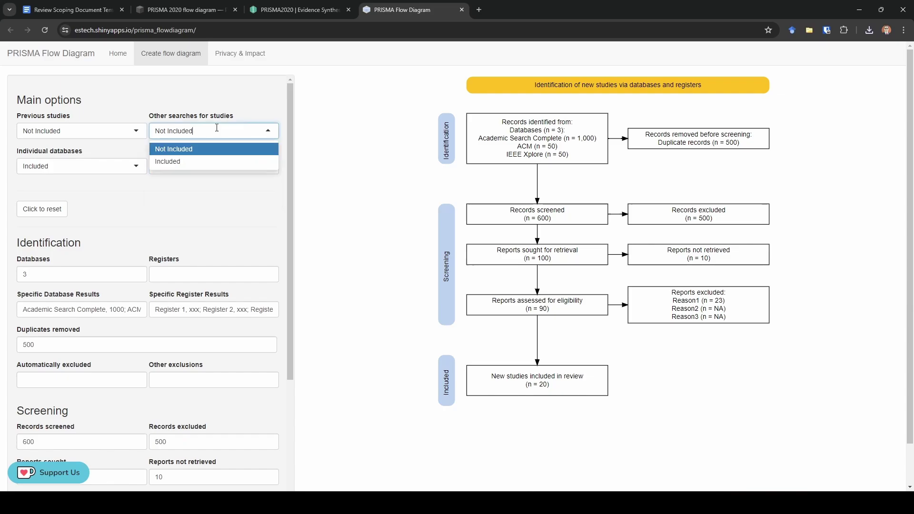
{"action": "left_click", "coordinate": [205, 162]}
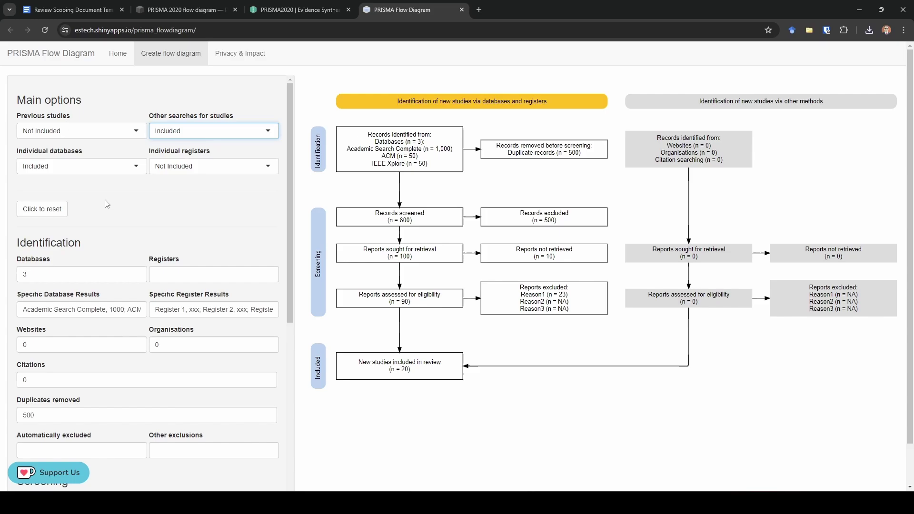
{"action": "scroll", "coordinate": [533, 324], "scroll_direction": "down", "scroll_amount": 1}
{"action": "scroll", "coordinate": [566, 381], "scroll_direction": "up", "scroll_amount": 1}
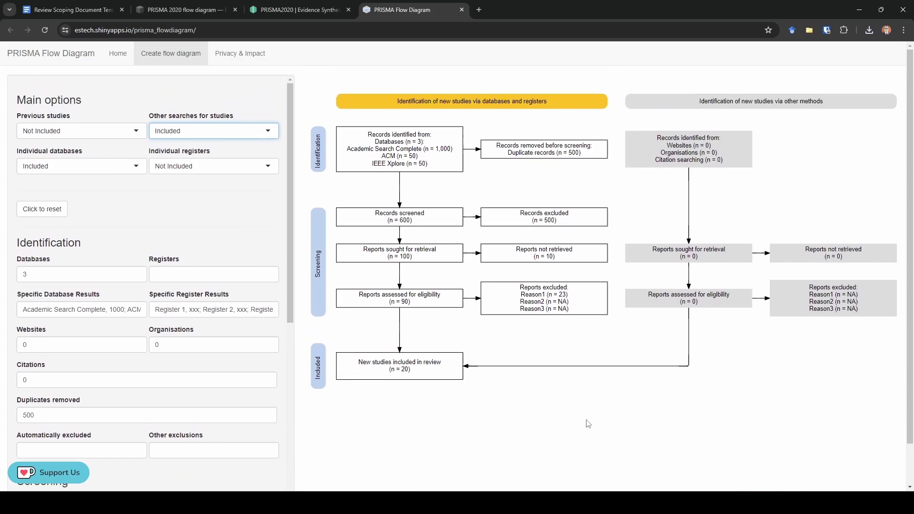